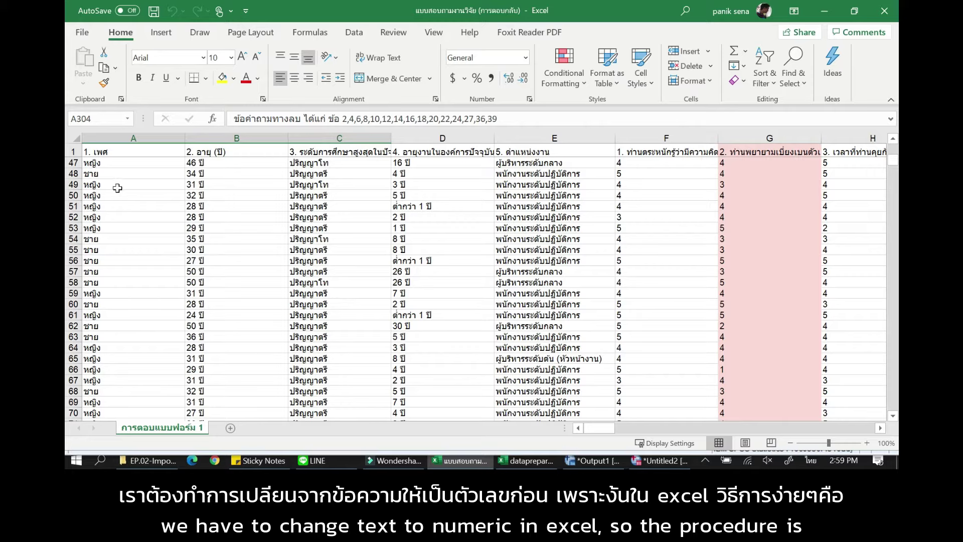
- Copy the female answer text หญิง from cell A47
{"action": "left_click", "coordinate": [121, 186]}
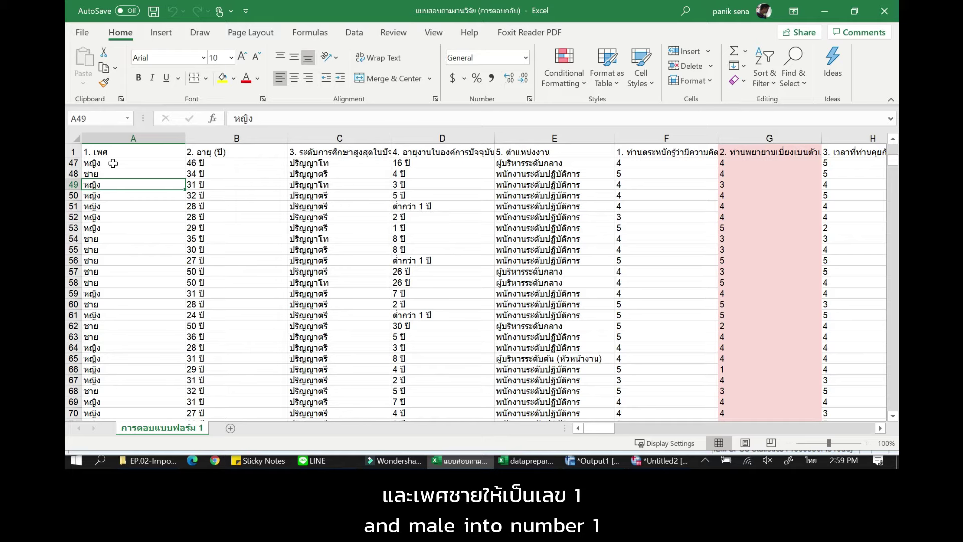
{"action": "double_click", "coordinate": [113, 163]}
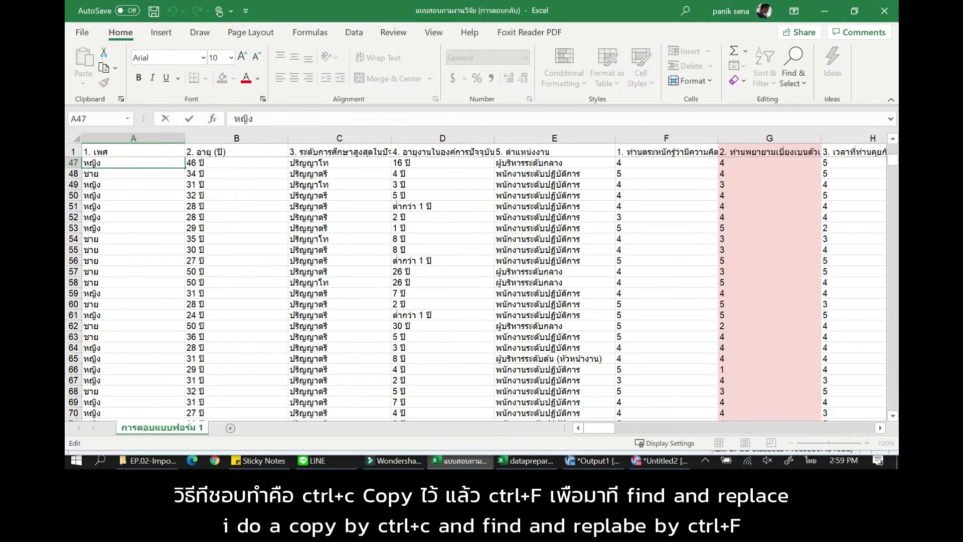
{"action": "key", "text": "shift+Home"}
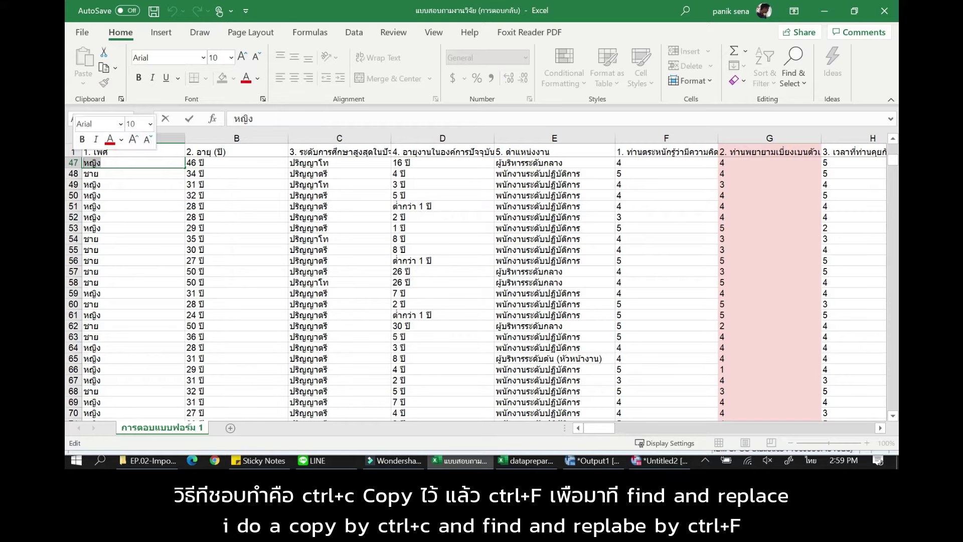
{"action": "key", "text": "ctrl+c"}
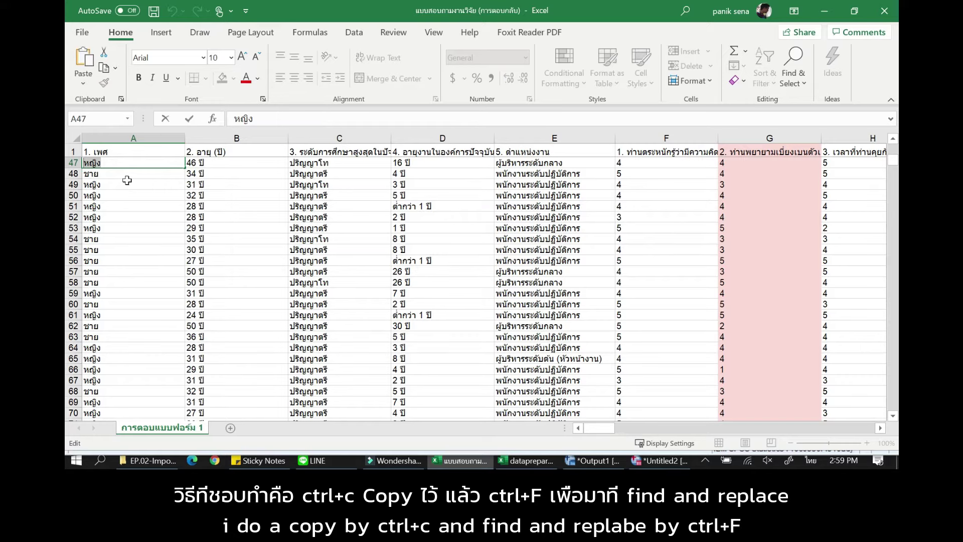
- Replace every หญิง in the sheet with 2, making 224 replacements
{"action": "key", "text": "ctrl+f"}
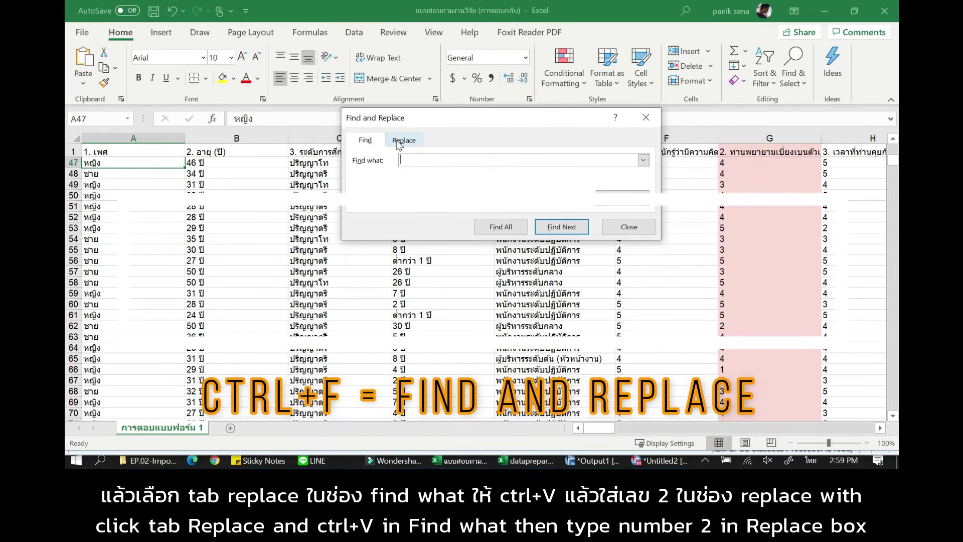
{"action": "left_click", "coordinate": [397, 140]}
{"action": "left_click", "coordinate": [412, 159]}
{"action": "key", "text": "ctrl+v"}
{"action": "left_click", "coordinate": [412, 175]}
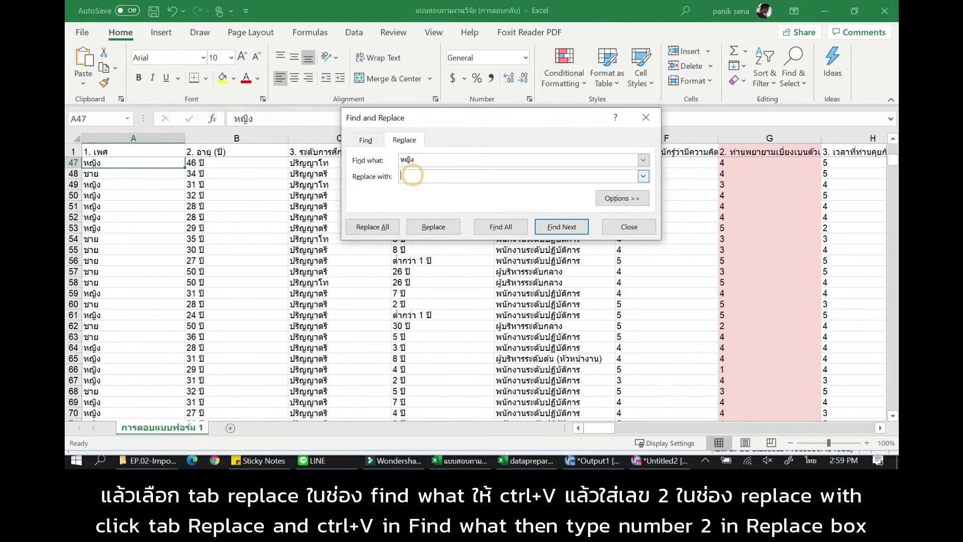
{"action": "type", "text": "2"}
{"action": "left_click", "coordinate": [381, 227]}
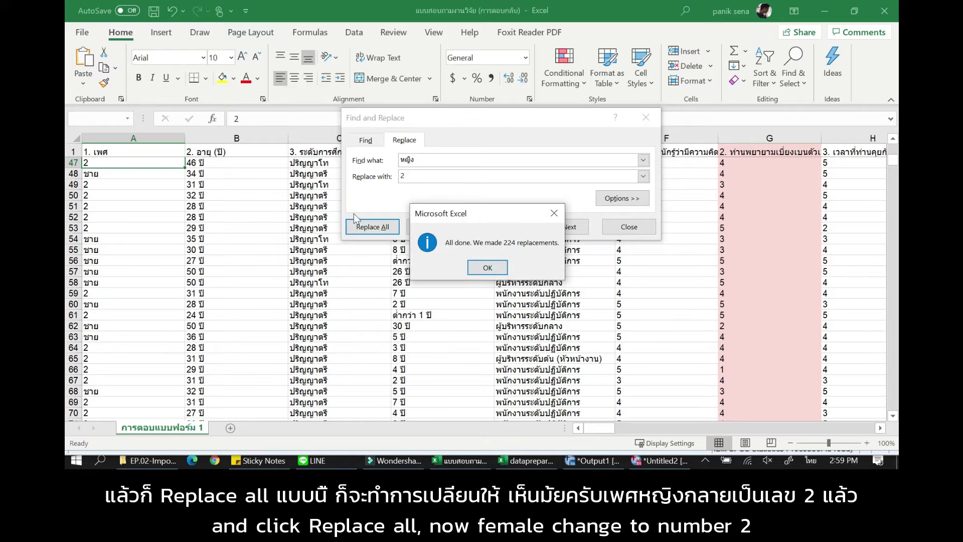
{"action": "left_click", "coordinate": [477, 267]}
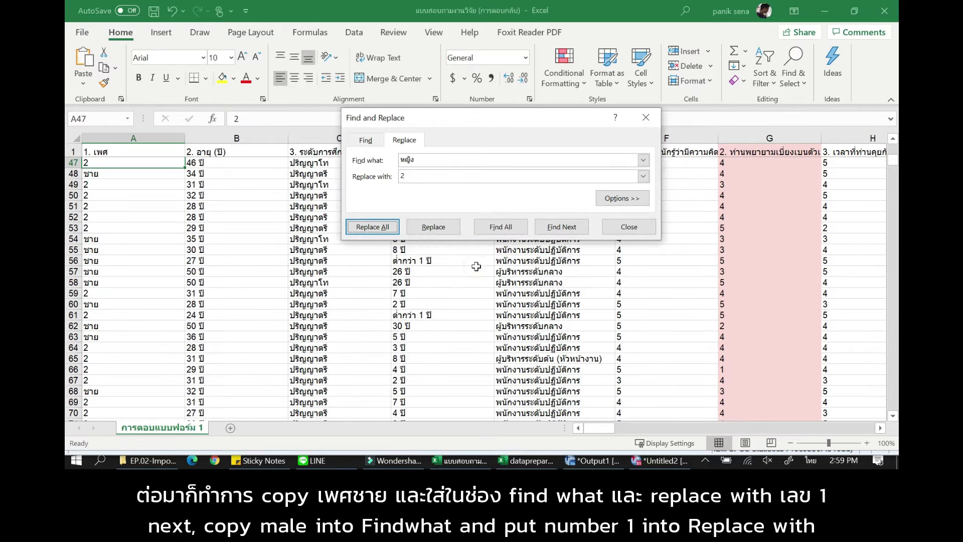
- Replace every ชาย answer with 1, taking the word from cell A48
{"action": "double_click", "coordinate": [107, 172]}
{"action": "left_click_drag", "start_coordinate": [107, 172], "coordinate": [73, 172]}
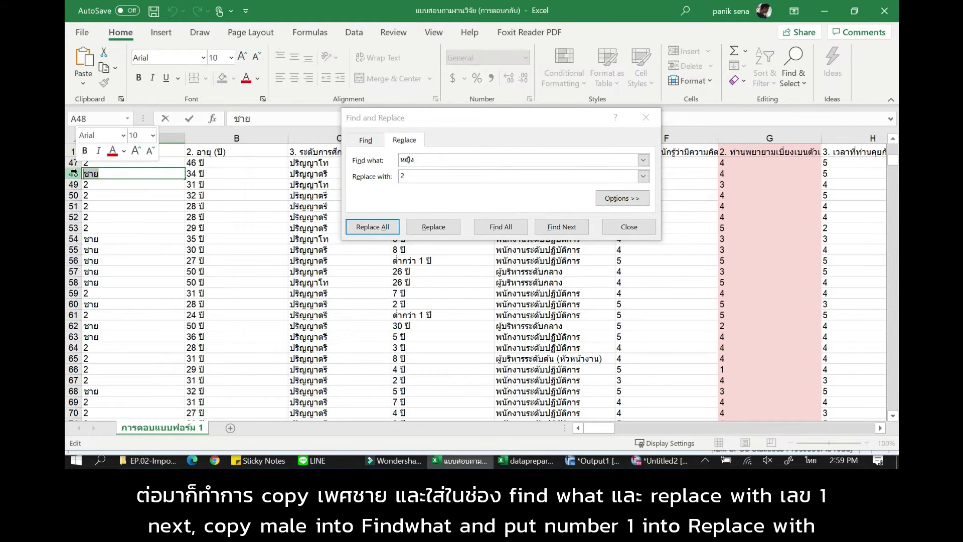
{"action": "left_click", "coordinate": [447, 160]}
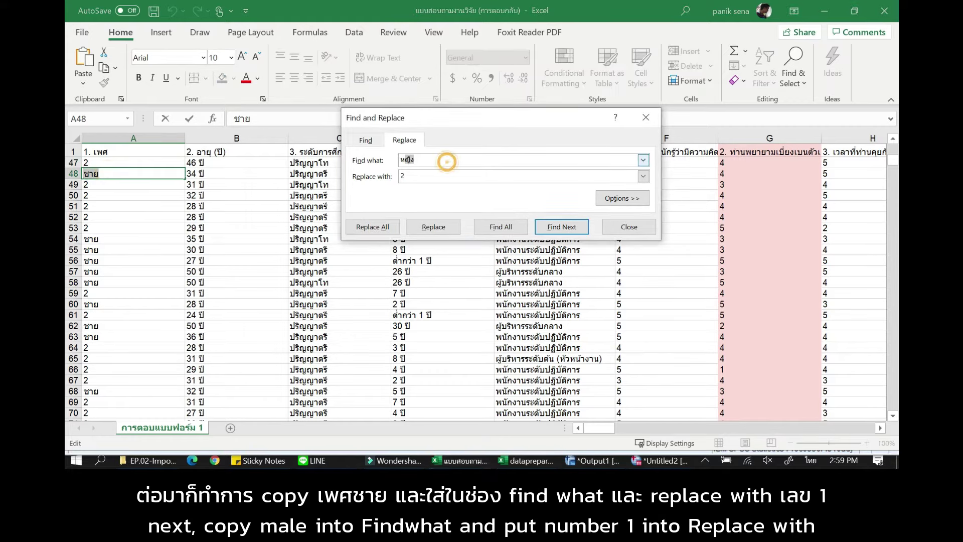
{"action": "key", "text": "ctrl+v"}
{"action": "key", "text": "Tab"}
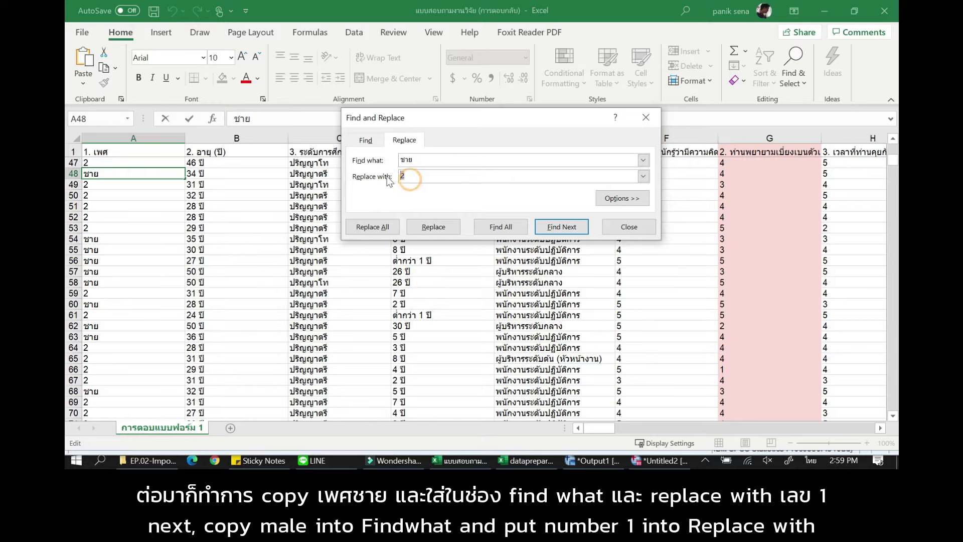
{"action": "type", "text": "1"}
{"action": "left_click", "coordinate": [377, 228]}
{"action": "left_click", "coordinate": [486, 266]}
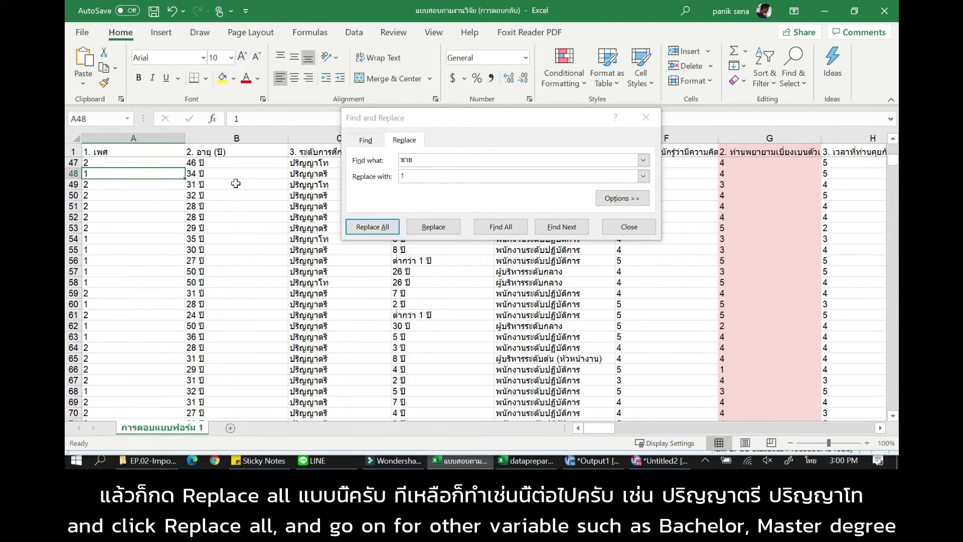
- Move the Find and Replace window aside so columns C and D are visible
{"action": "left_click", "coordinate": [428, 118]}
{"action": "left_click_drag", "start_coordinate": [427, 116], "coordinate": [500, 116]}
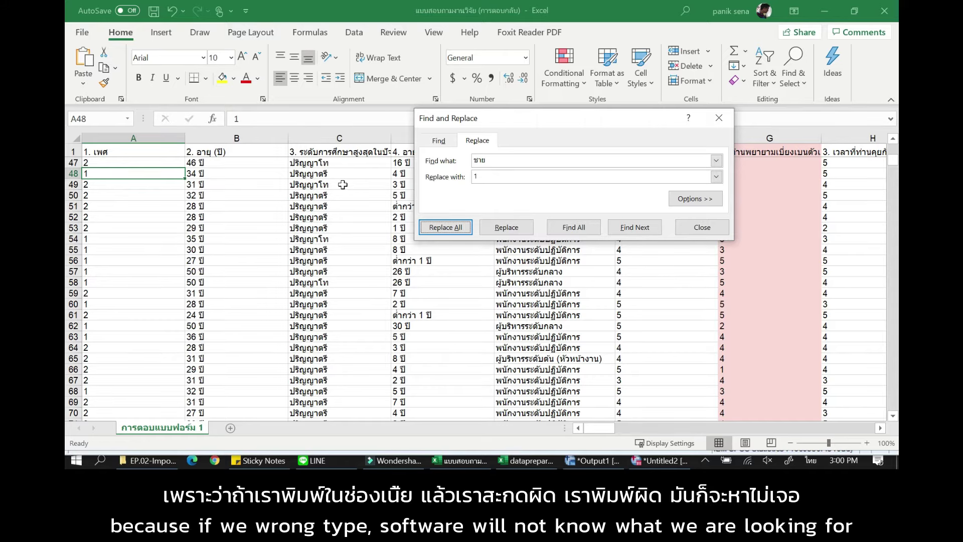
{"action": "left_click", "coordinate": [507, 160]}
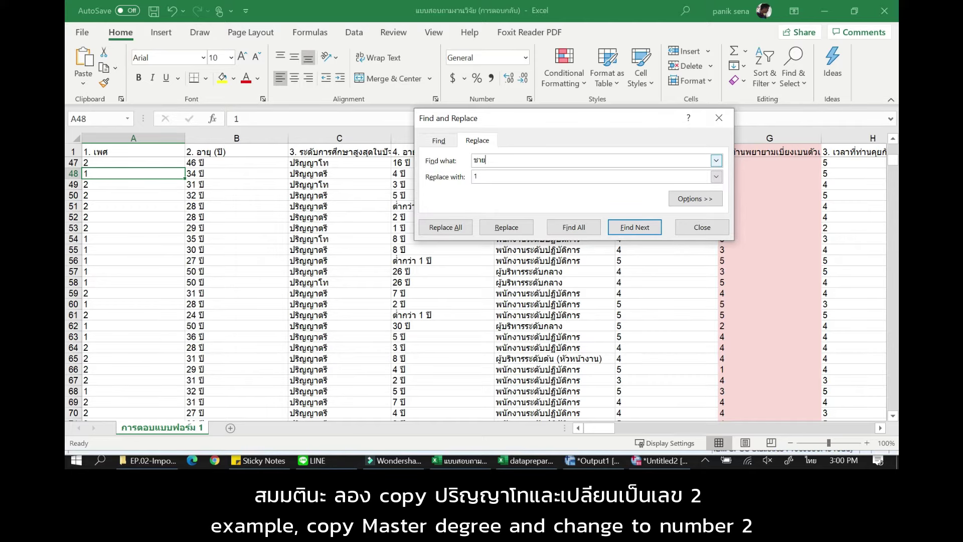
- Replace every ปริญญาโท education answer with 2, using the text from cell C47
{"action": "double_click", "coordinate": [352, 163]}
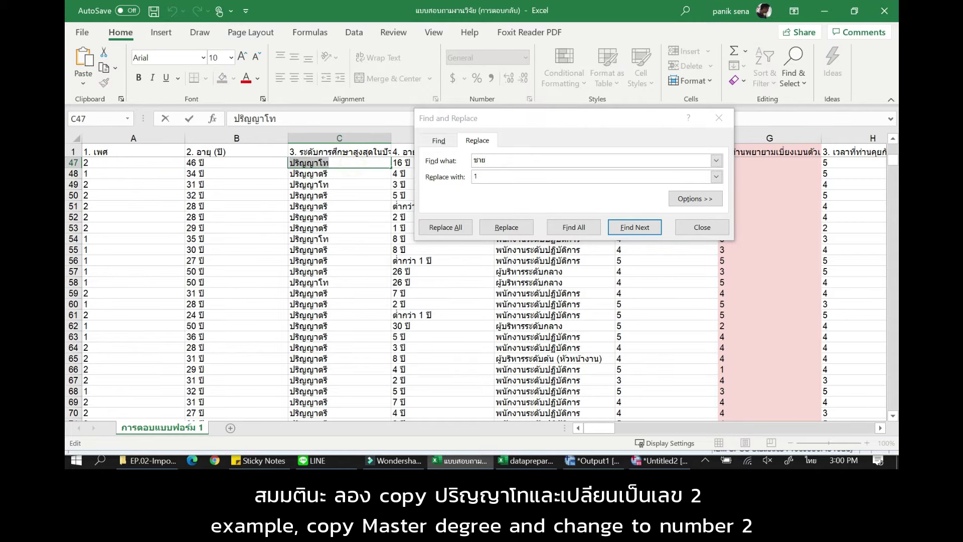
{"action": "left_click", "coordinate": [465, 159]}
{"action": "key", "text": "ctrl+v"}
{"action": "key", "text": "Tab"}
{"action": "type", "text": "2"}
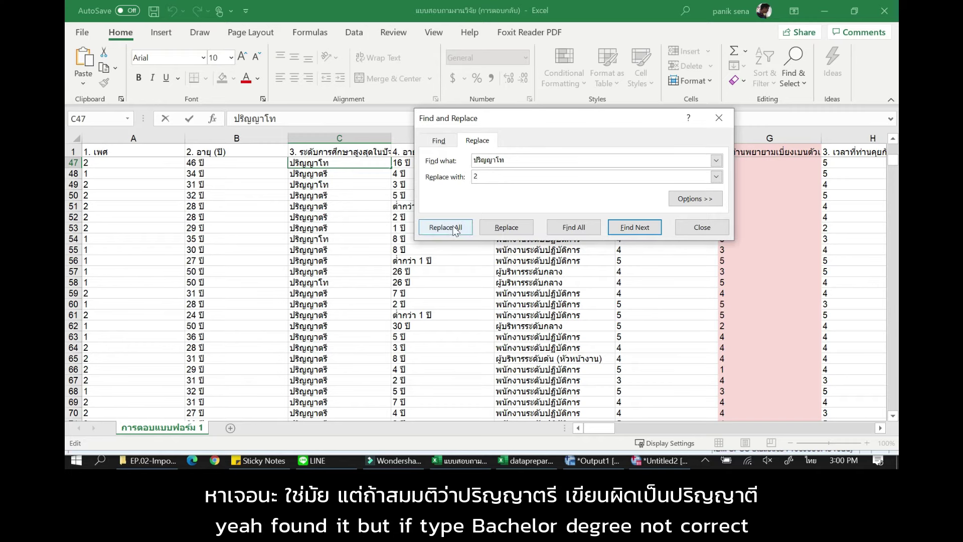
{"action": "left_click", "coordinate": [454, 228]}
{"action": "left_click", "coordinate": [487, 268]}
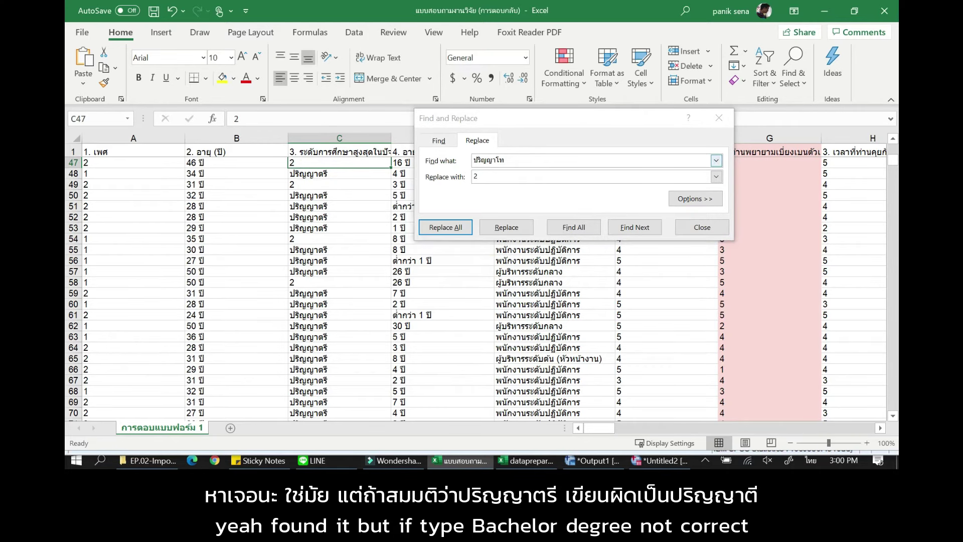
- Search for the misspelled bachelor's text ending in ต to replace with 1; none is found
{"action": "left_click", "coordinate": [513, 160]}
{"action": "key", "text": "BackSpace"}
{"action": "key", "text": "BackSpace"}
{"action": "type", "text": "ตี"}
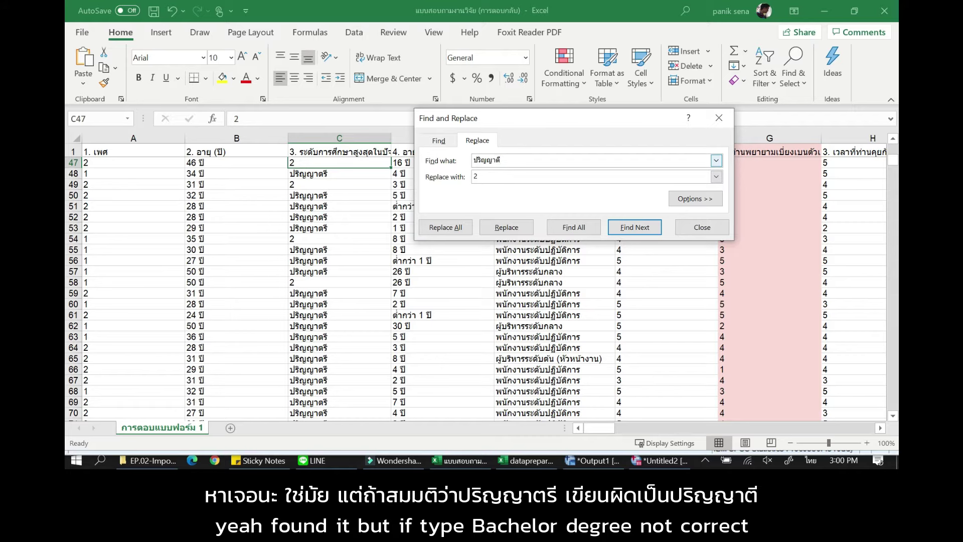
{"action": "double_click", "coordinate": [505, 176]}
{"action": "type", "text": "1"}
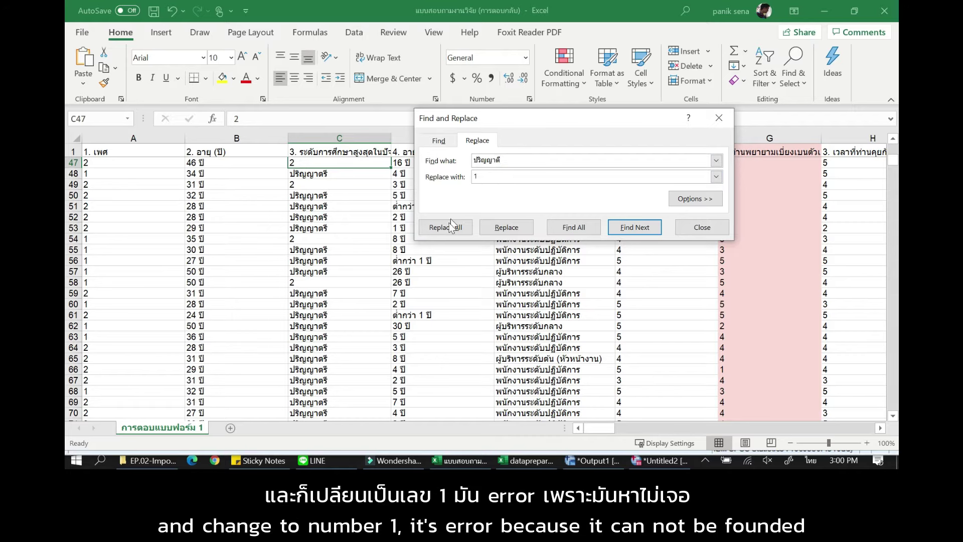
{"action": "left_click", "coordinate": [451, 226]}
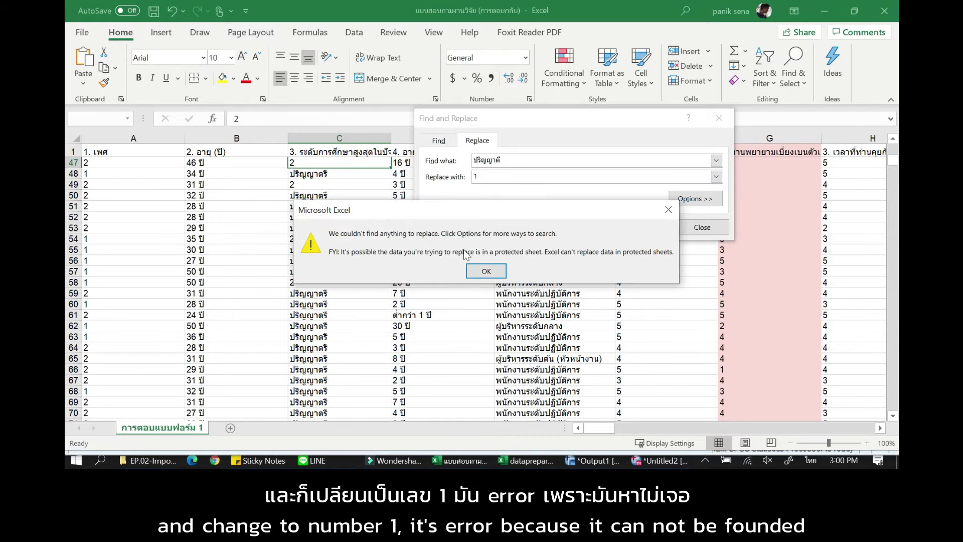
{"action": "left_click", "coordinate": [486, 271]}
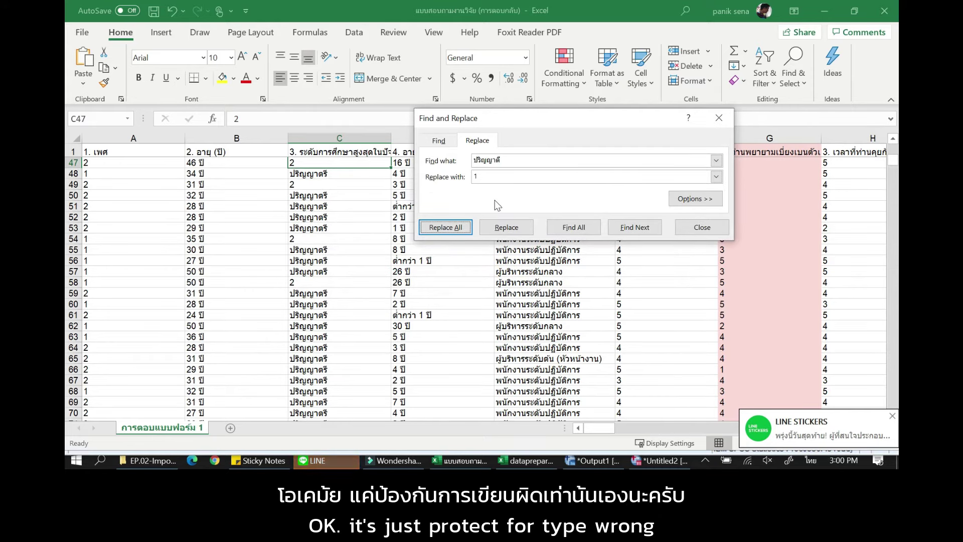
{"action": "left_click", "coordinate": [695, 232]}
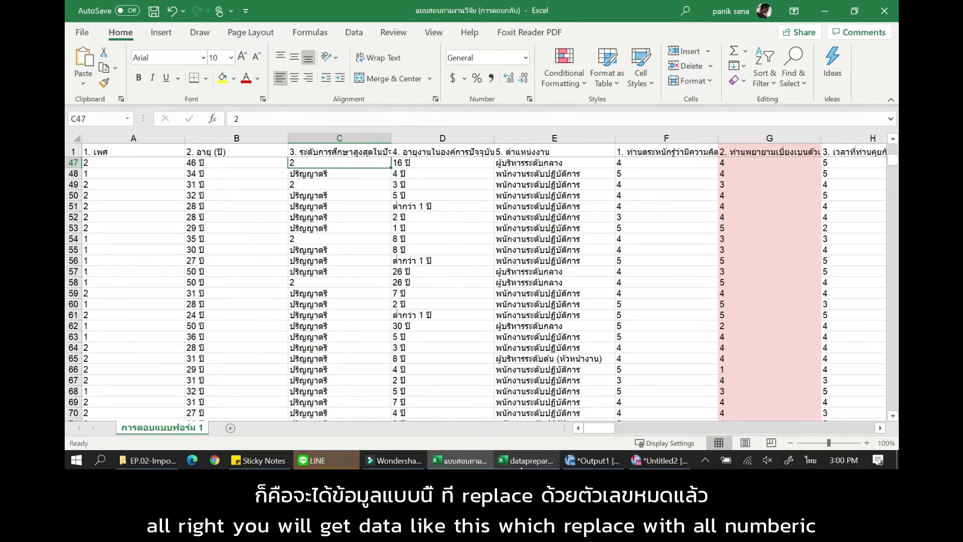
- Bring up the dataprepare workbook, then switch to the SPSS Data Editor
{"action": "left_click", "coordinate": [524, 461]}
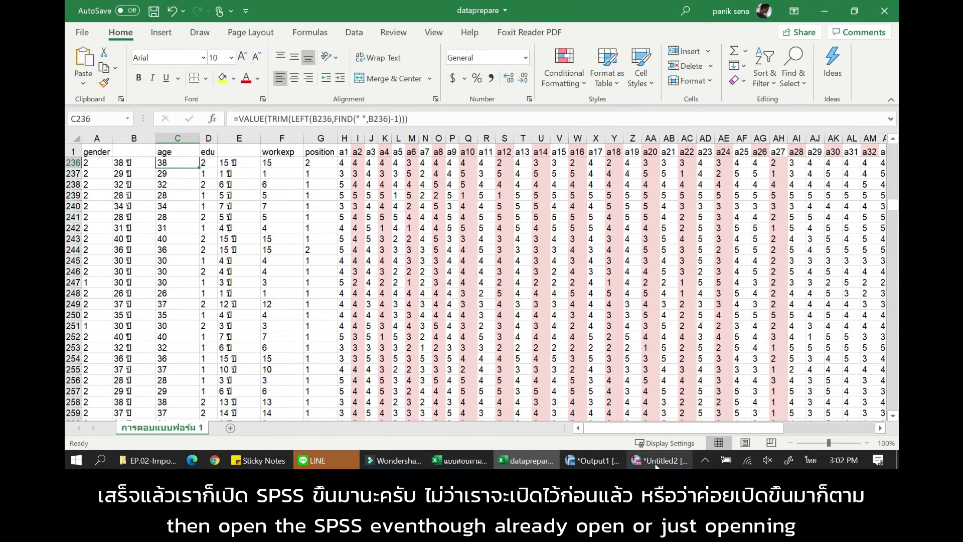
{"action": "left_click", "coordinate": [655, 464]}
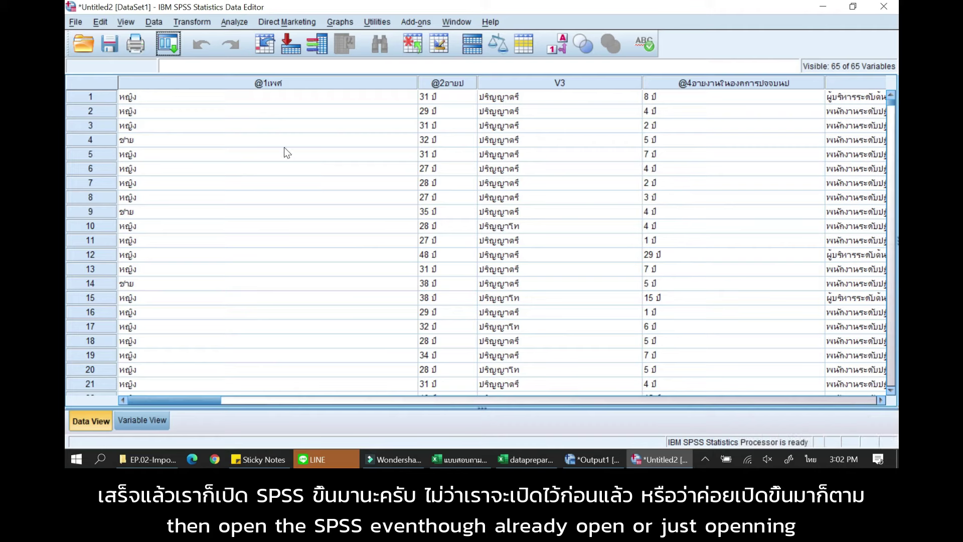
- Open dataprepare.xlsx in SPSS with the file type filter set to Excel
{"action": "left_click", "coordinate": [82, 42]}
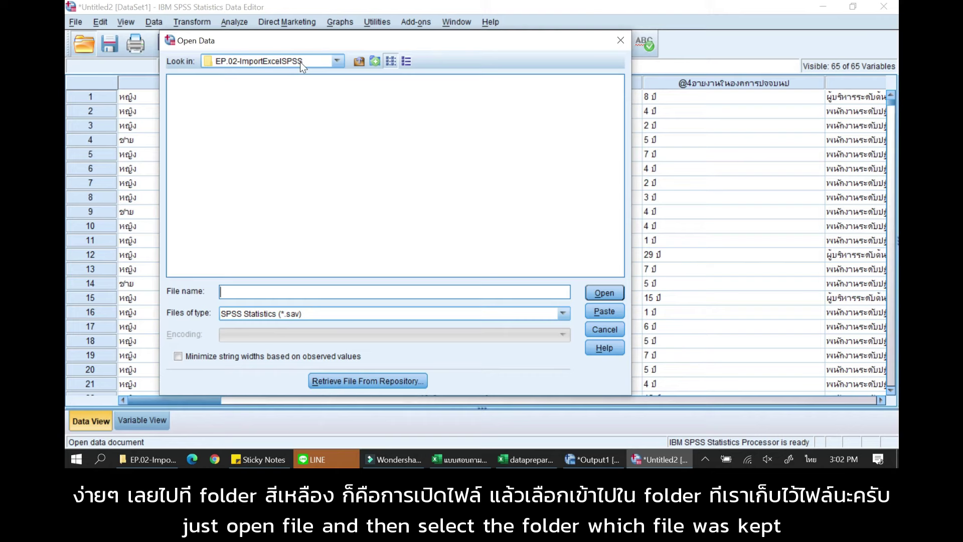
{"action": "left_click", "coordinate": [238, 312]}
{"action": "left_click", "coordinate": [242, 373]}
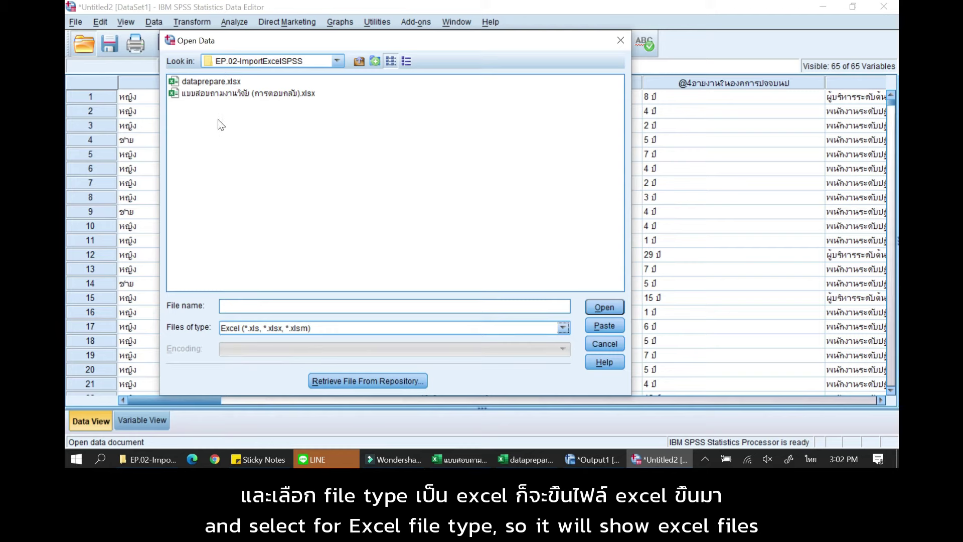
{"action": "left_click", "coordinate": [176, 86]}
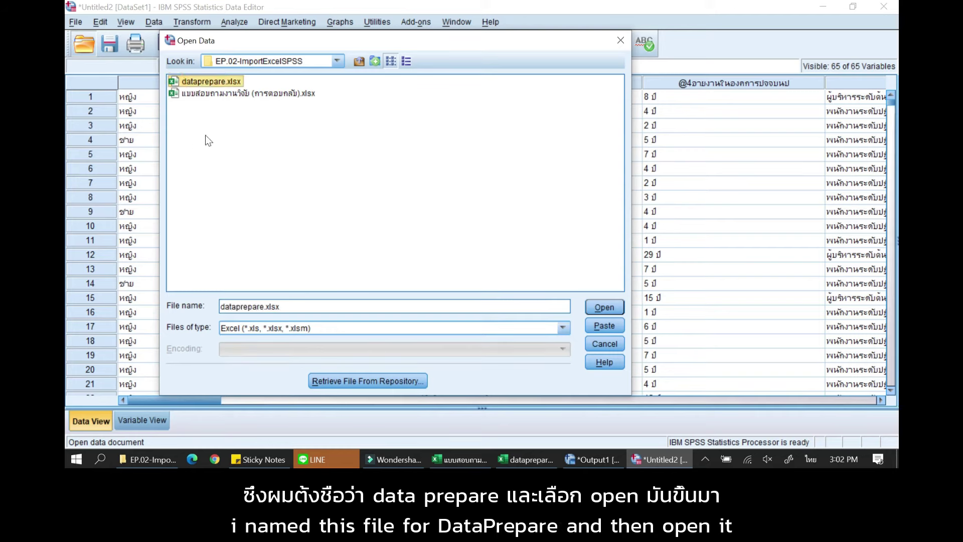
{"action": "left_click", "coordinate": [595, 303]}
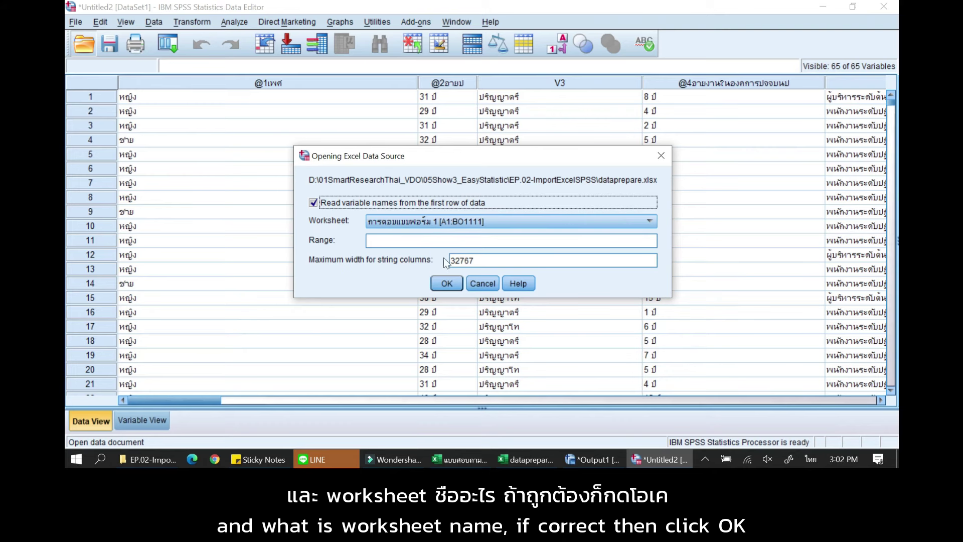
- Confirm the Excel import with variable names read from the first row
{"action": "left_click", "coordinate": [446, 284]}
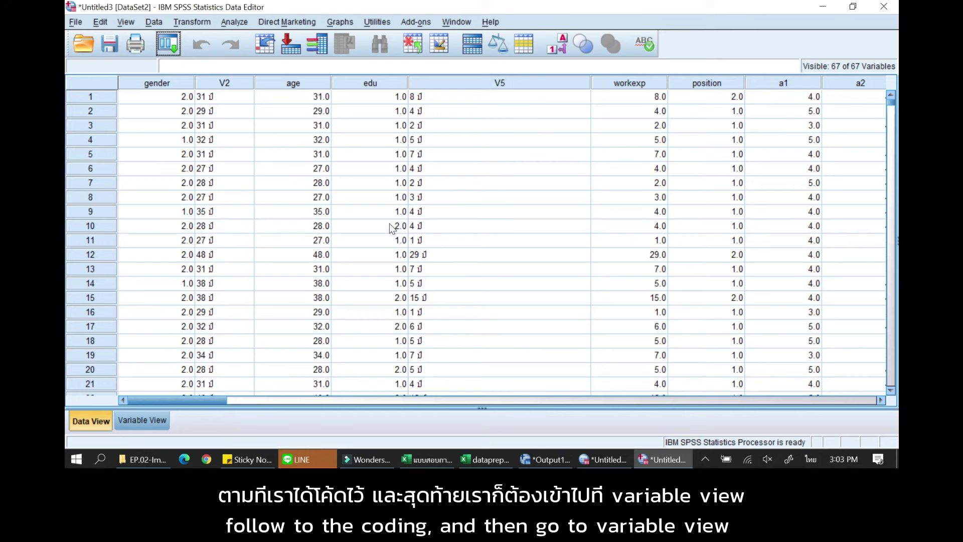
- In Variable View, give the gender variable value labels 1 = ชาย and 2 = หญิง
{"action": "left_click", "coordinate": [144, 419]}
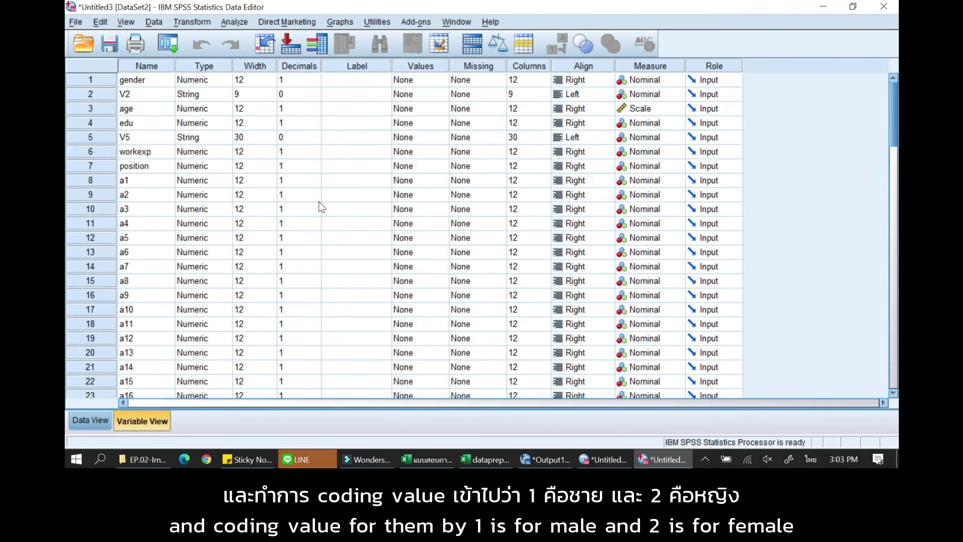
{"action": "left_click", "coordinate": [438, 80]}
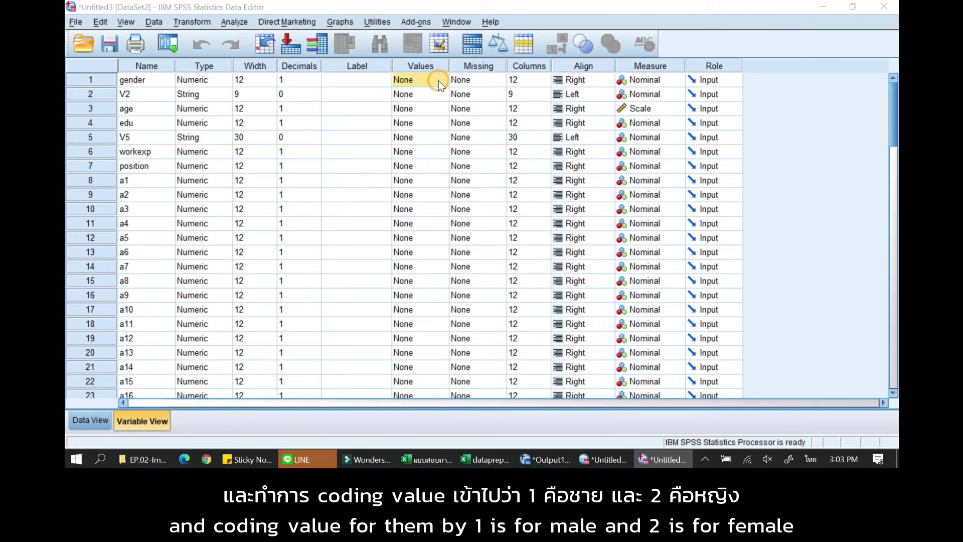
{"action": "left_click", "coordinate": [438, 80]}
{"action": "type", "text": "1"}
{"action": "key", "text": "Tab"}
{"action": "type", "text": "ชาย"}
{"action": "key", "text": "Return"}
{"action": "type", "text": "2"}
{"action": "key", "text": "Tab"}
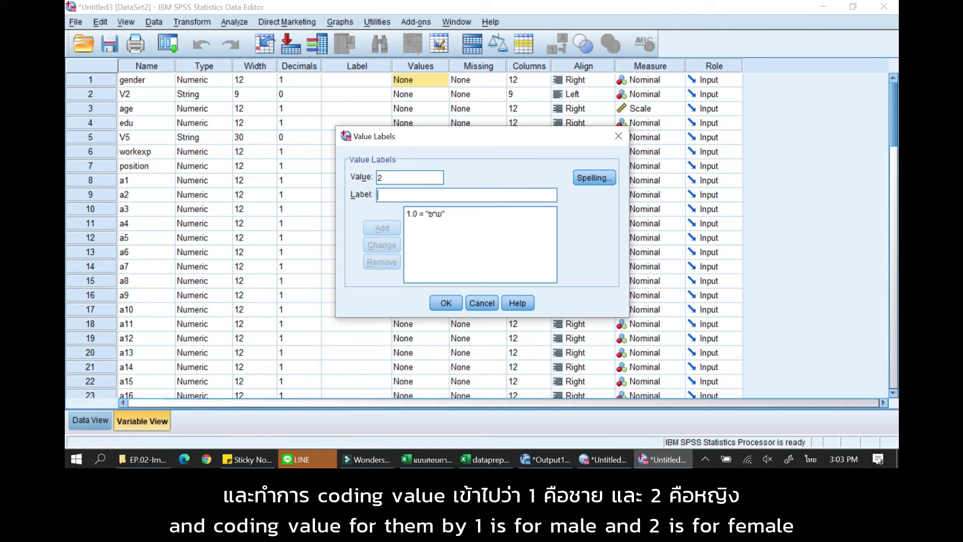
{"action": "type", "text": "หญิง"}
{"action": "key", "text": "Return"}
{"action": "left_click", "coordinate": [440, 300]}
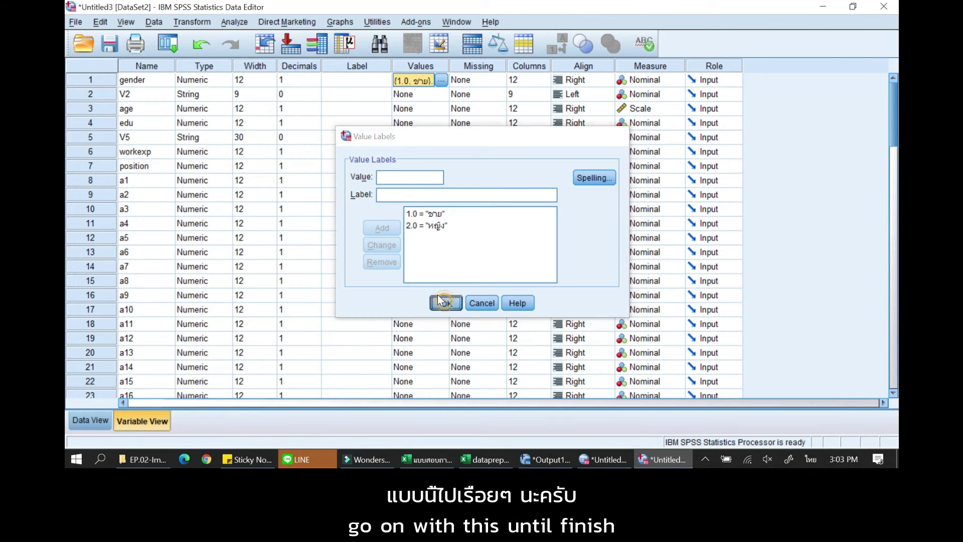